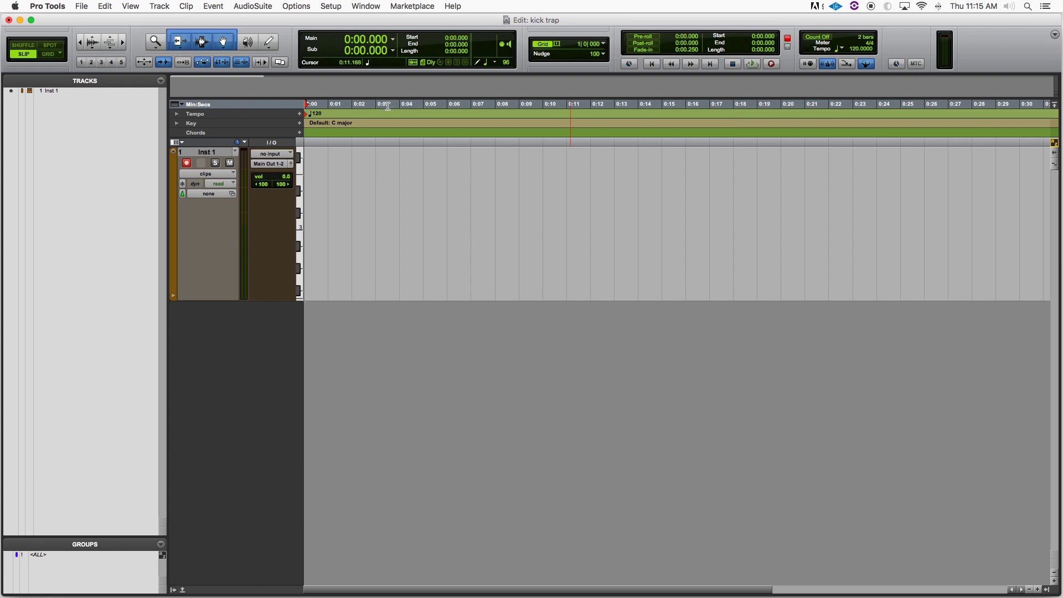
Set oscillator 1's wavetable to Sin-Square in the untitled Massive sound on the instrument track.
{"action": "left_click_drag", "start_coordinate": [611, 595], "coordinate": [600, 71]}
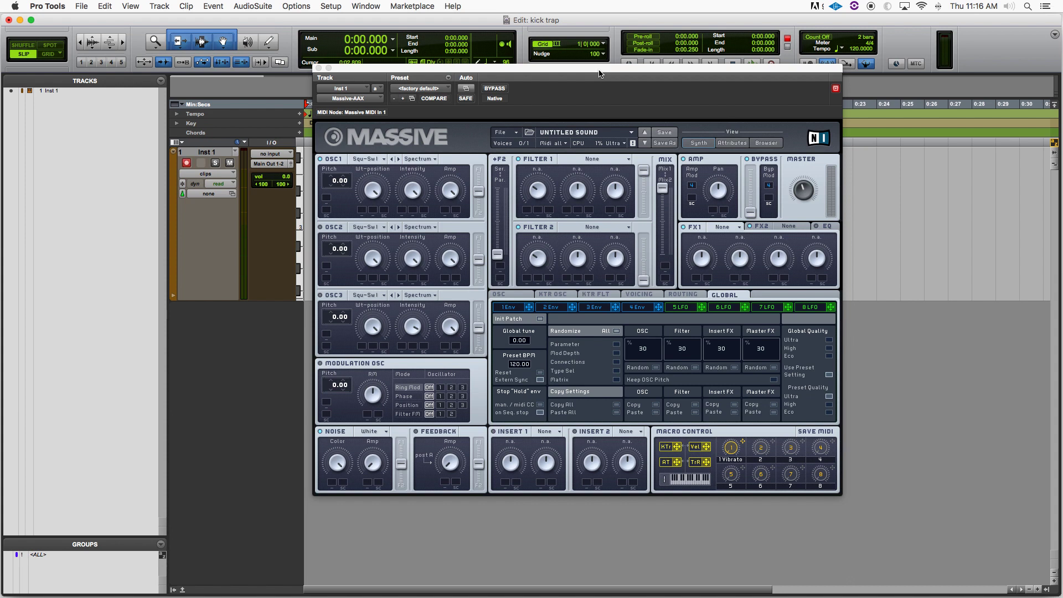
{"action": "left_click", "coordinate": [514, 132]}
{"action": "left_click", "coordinate": [510, 133]}
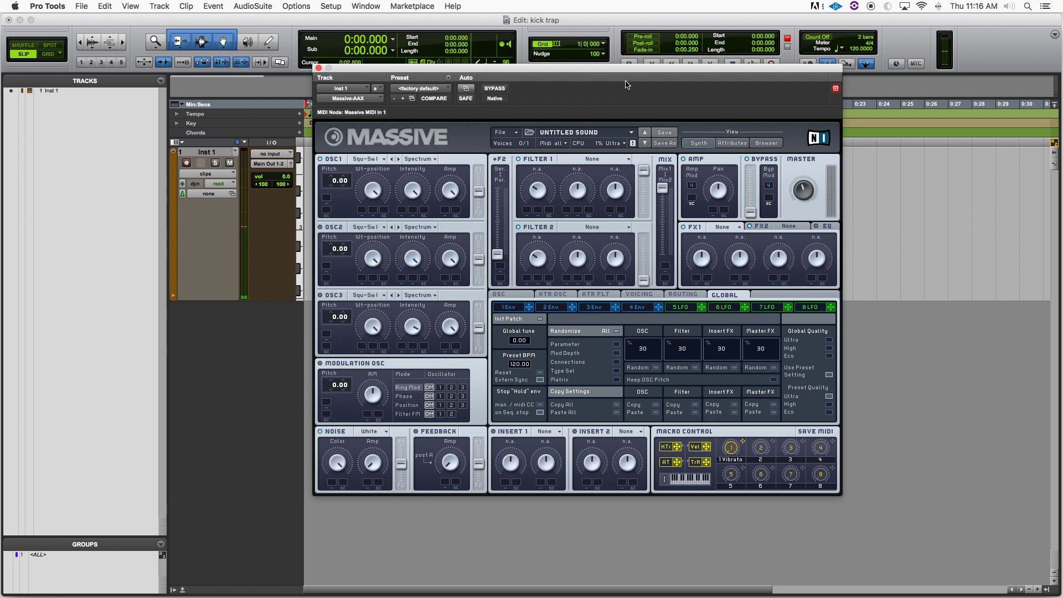
{"action": "left_click", "coordinate": [380, 162]}
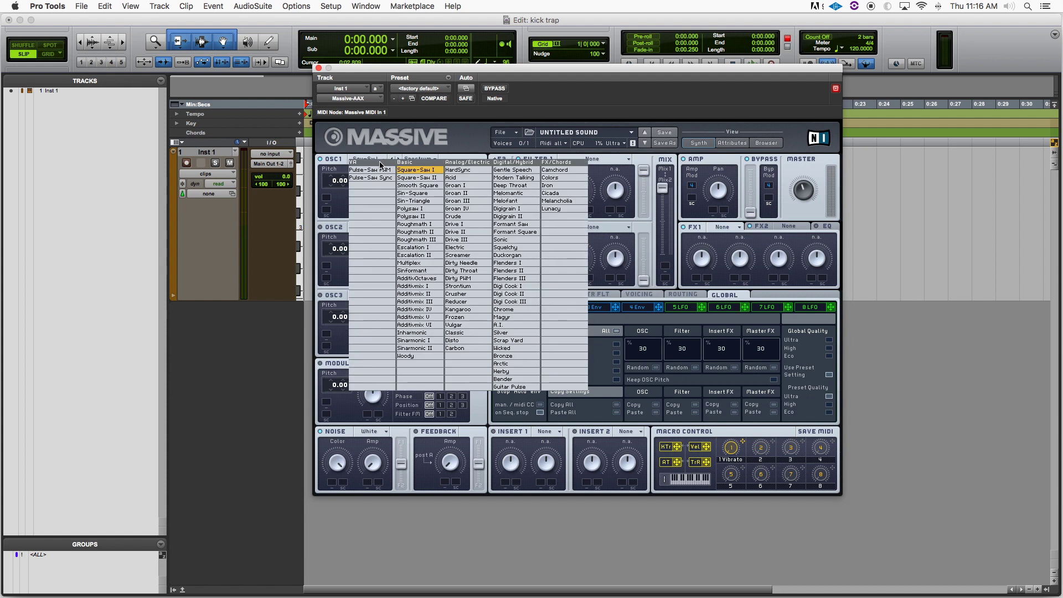
{"action": "left_click", "coordinate": [404, 194]}
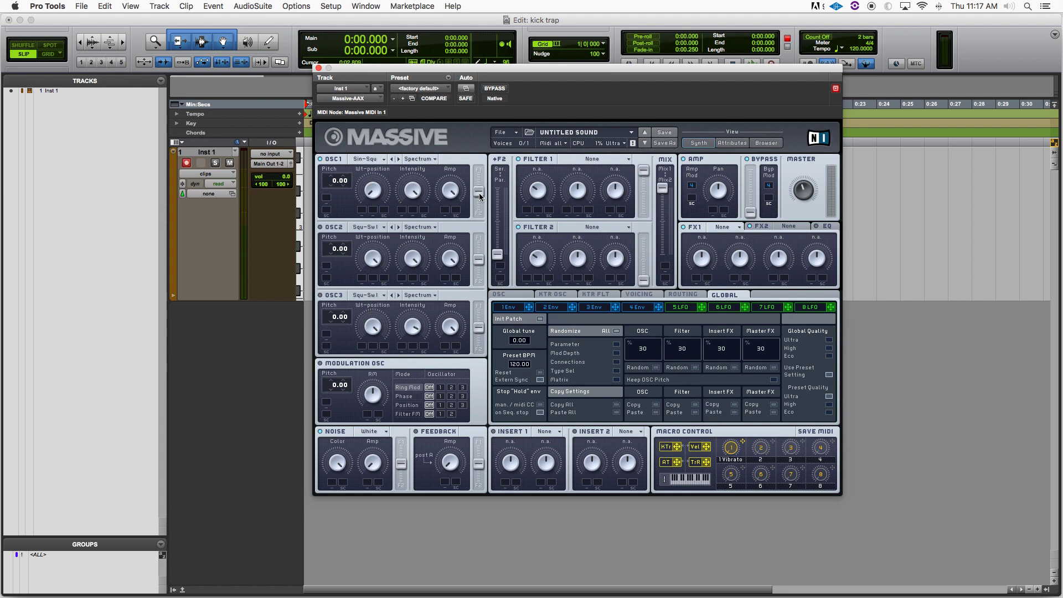
Assign Envelope 1 to oscillator 1's amplitude and raise its modulation amount to the full range.
{"action": "left_click", "coordinate": [514, 307]}
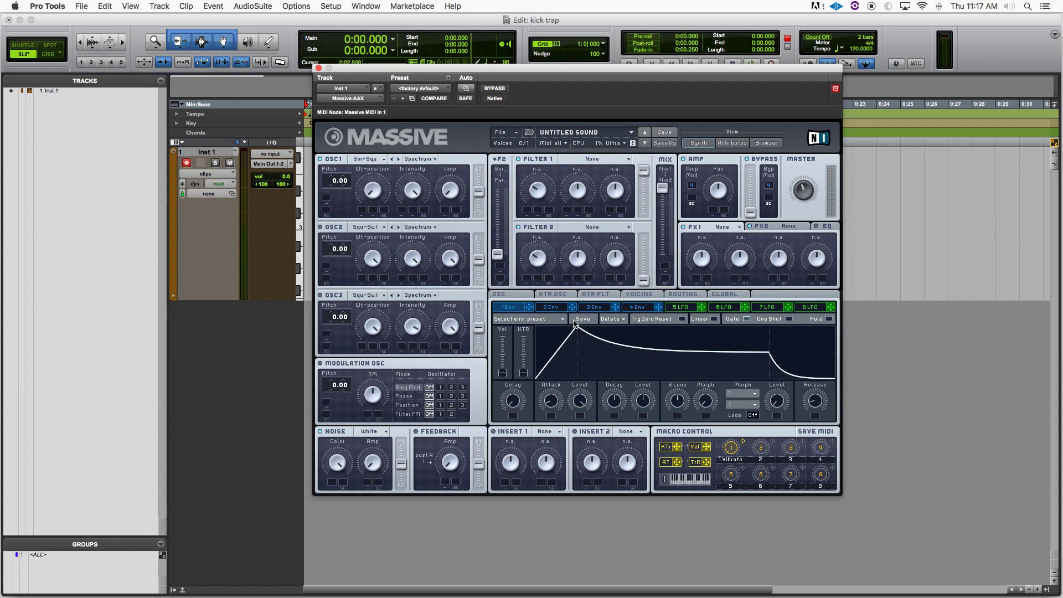
{"action": "left_click_drag", "start_coordinate": [530, 307], "coordinate": [448, 211]}
{"action": "left_click_drag", "start_coordinate": [448, 211], "coordinate": [446, 152]}
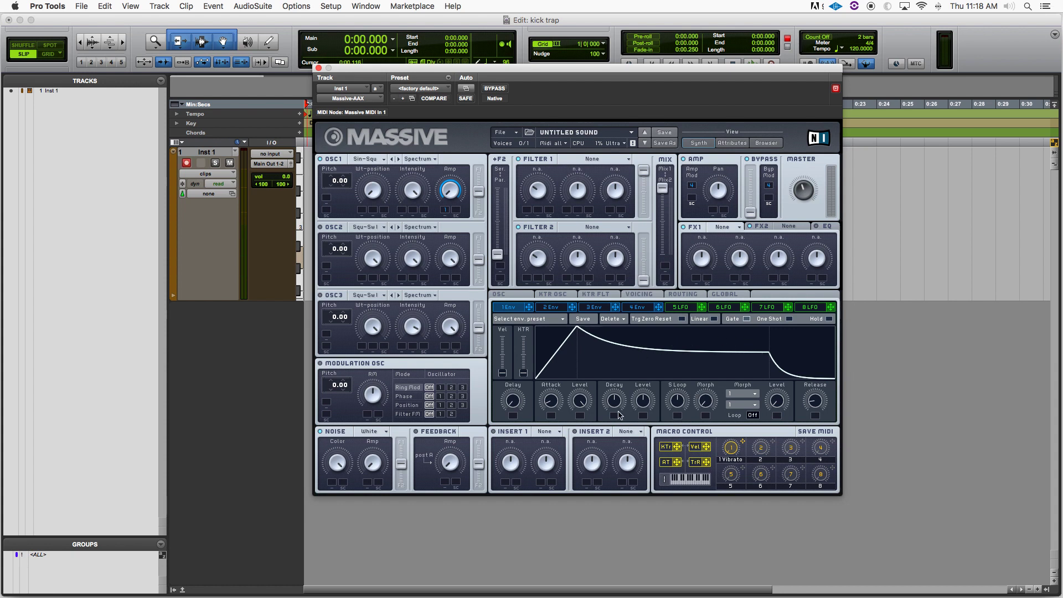
Shape Envelope 1 as a percussive hit with a short attack, zero decay level and a longer decay.
{"action": "left_click_drag", "start_coordinate": [616, 400], "coordinate": [640, 491]}
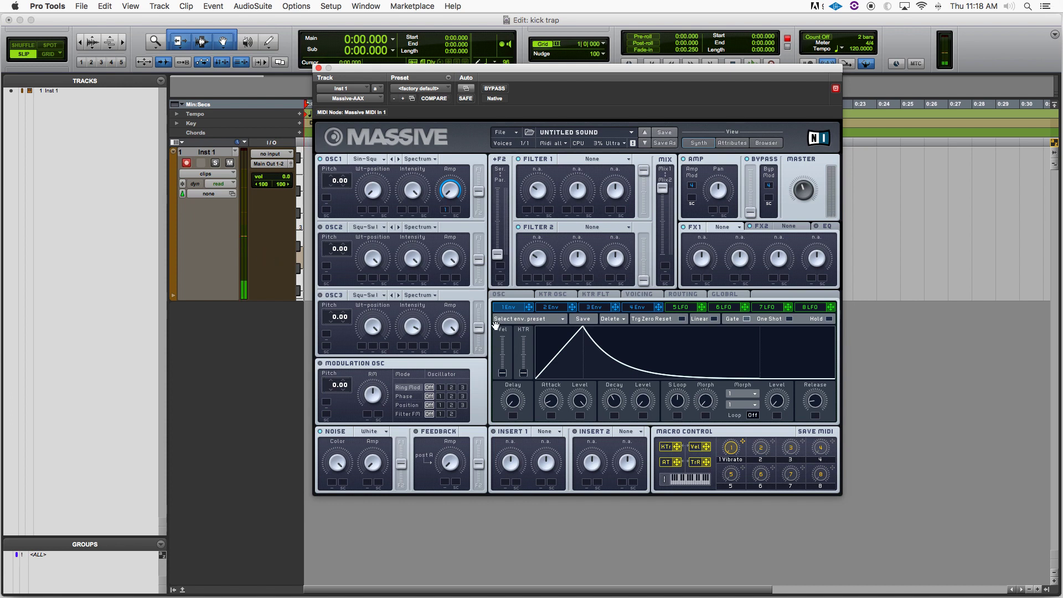
{"action": "left_click_drag", "start_coordinate": [550, 401], "coordinate": [551, 379]}
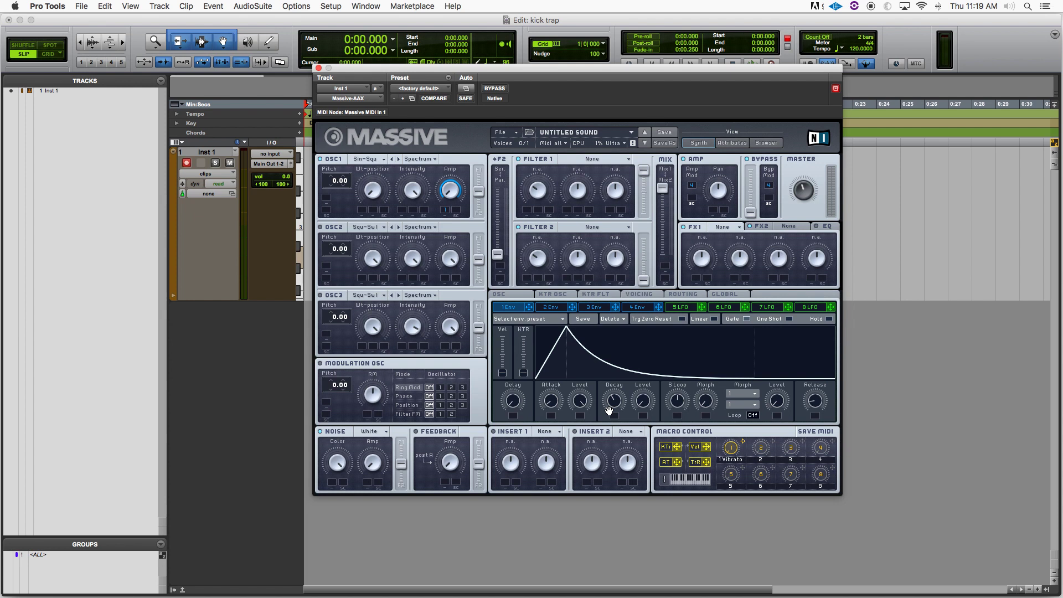
{"action": "left_click_drag", "start_coordinate": [615, 404], "coordinate": [615, 372]}
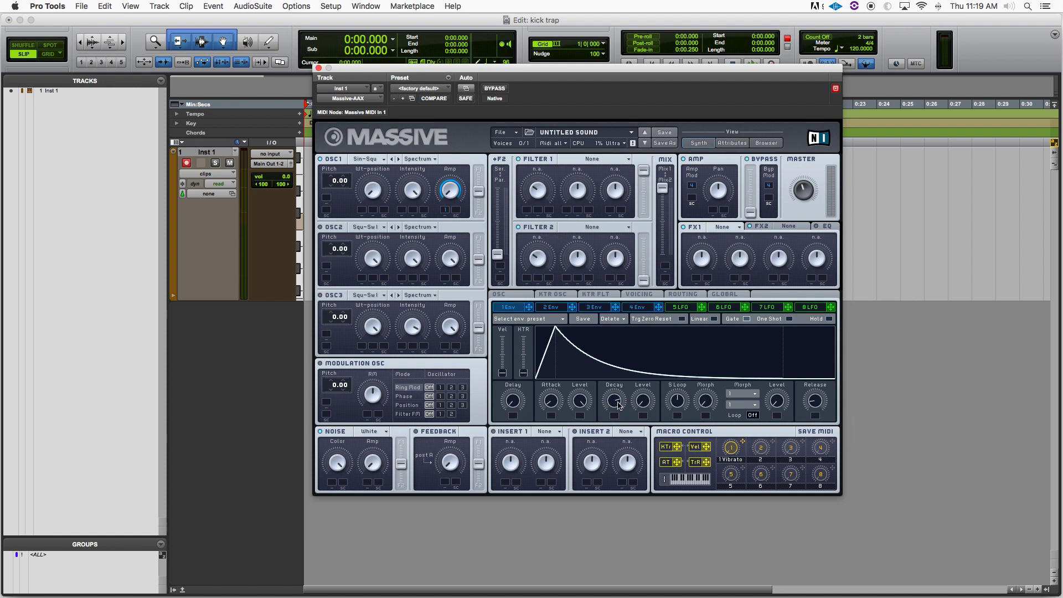
{"action": "mouse_move", "coordinate": [618, 406]}
{"action": "left_mouse_down"}
{"action": "mouse_move", "coordinate": [619, 416]}
{"action": "mouse_move", "coordinate": [616, 403]}
{"action": "left_mouse_up"}
Set the synth's voicing to Monophon with a maximum of 1 voice.
{"action": "left_click", "coordinate": [643, 295]}
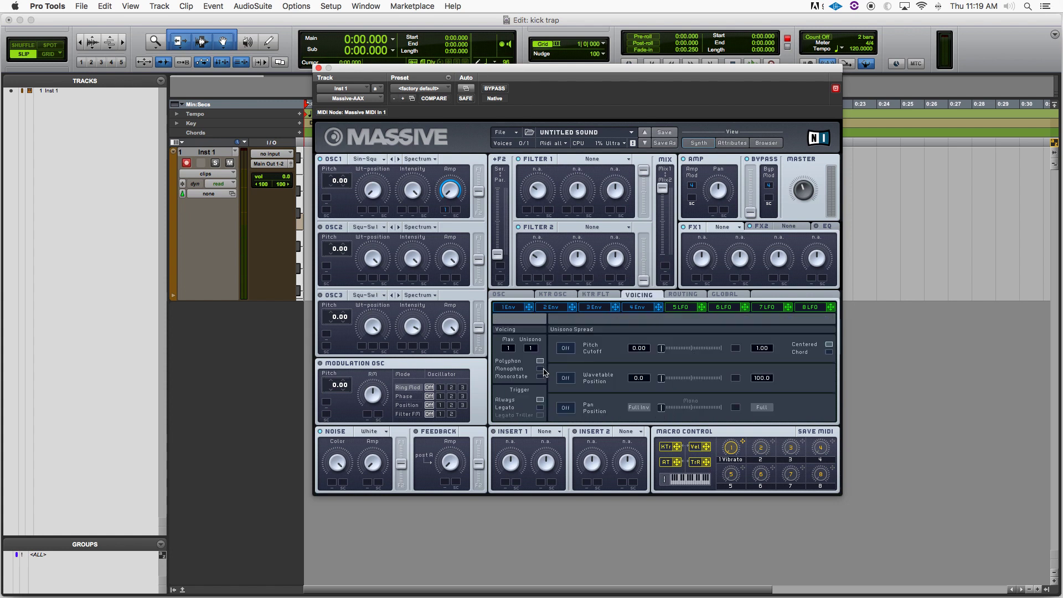
{"action": "left_click_drag", "start_coordinate": [514, 351], "coordinate": [510, 332]}
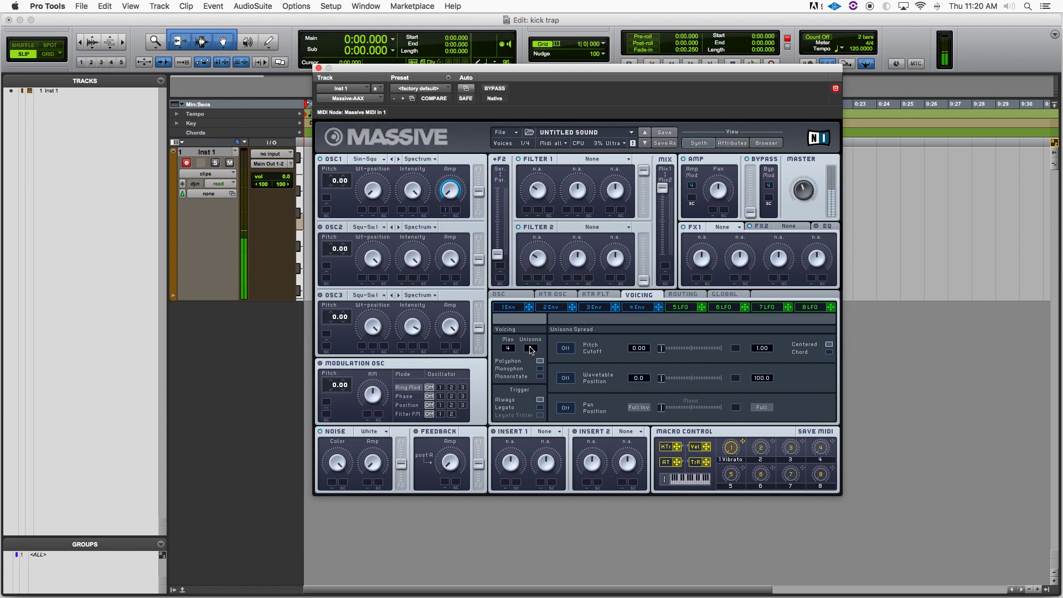
{"action": "left_click", "coordinate": [539, 369]}
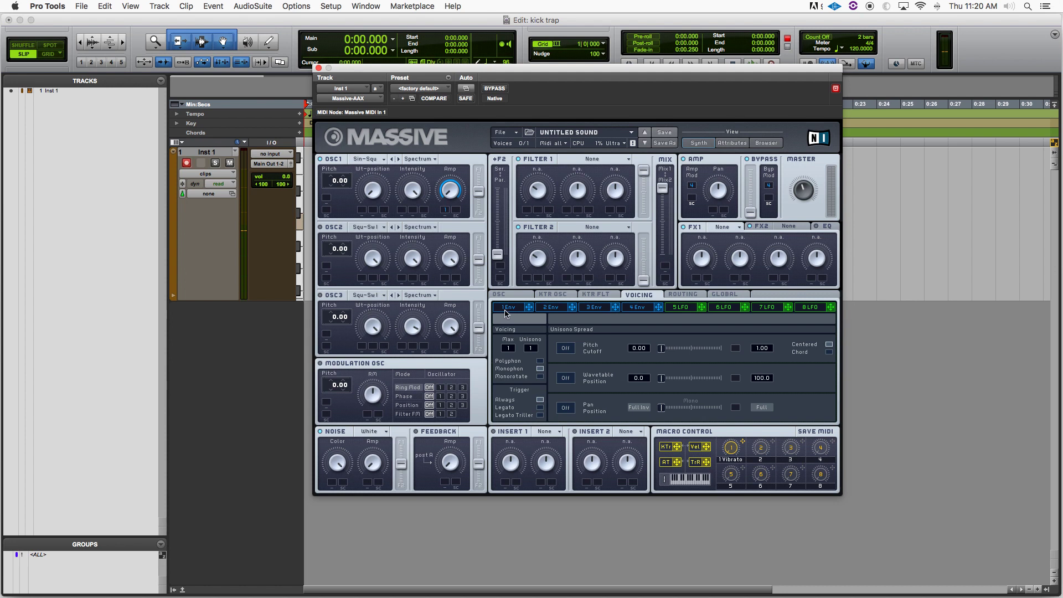
Assign Envelope 2 to oscillator 1's pitch with a modulation amount of 24.00.
{"action": "left_click", "coordinate": [507, 295]}
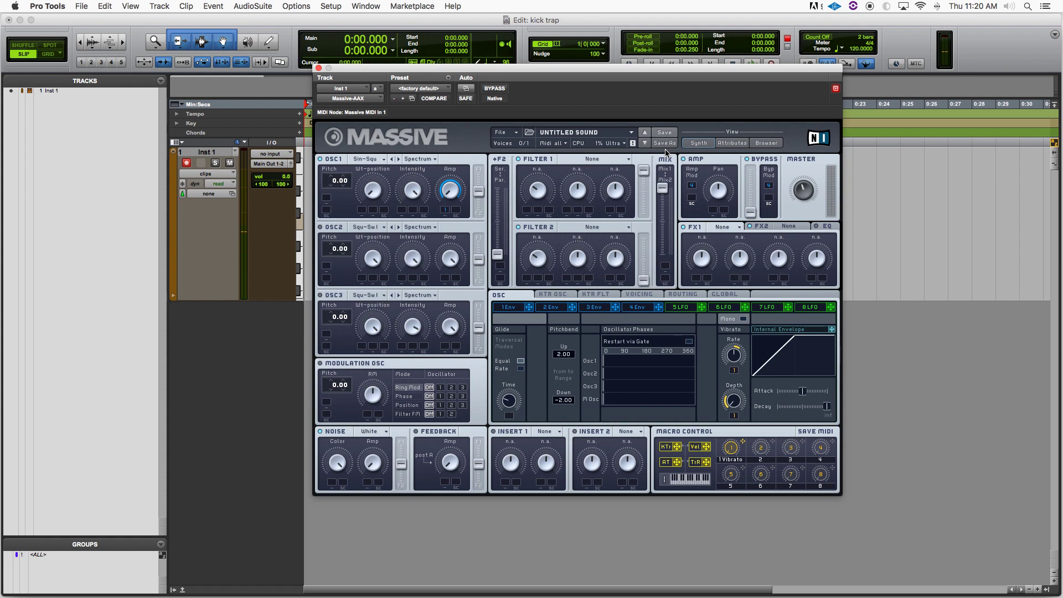
{"action": "left_click", "coordinate": [556, 309]}
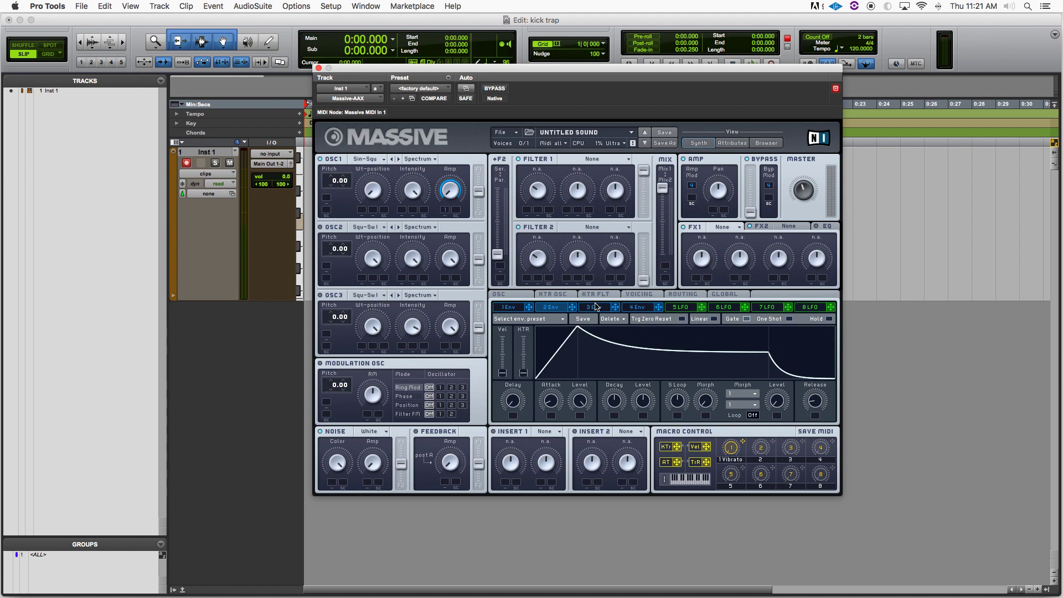
{"action": "left_click_drag", "start_coordinate": [573, 312], "coordinate": [345, 172]}
Shape Envelope 2 as a fast drop by lowering its decay level to zero, shortening the decay and fine-tuning the attack.
{"action": "left_click_drag", "start_coordinate": [616, 400], "coordinate": [643, 473]}
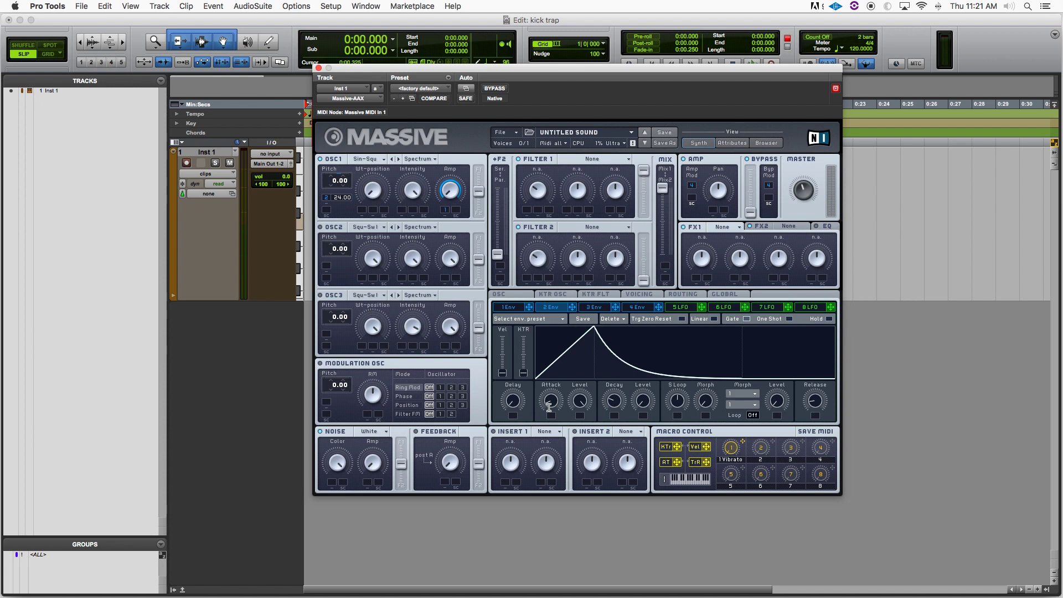
{"action": "left_click_drag", "start_coordinate": [549, 402], "coordinate": [611, 394]}
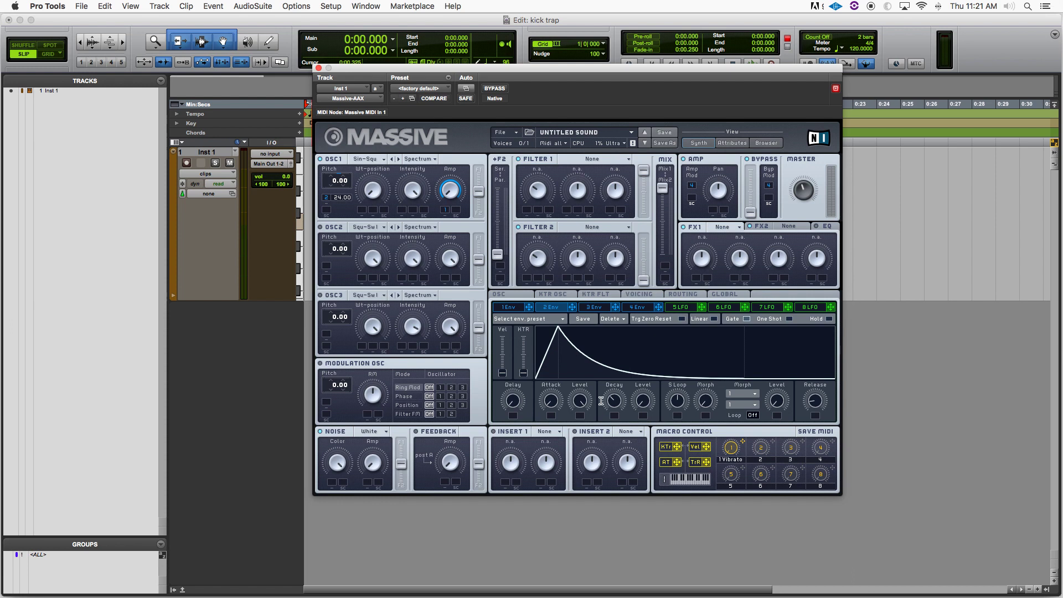
{"action": "left_click_drag", "start_coordinate": [552, 403], "coordinate": [552, 400]}
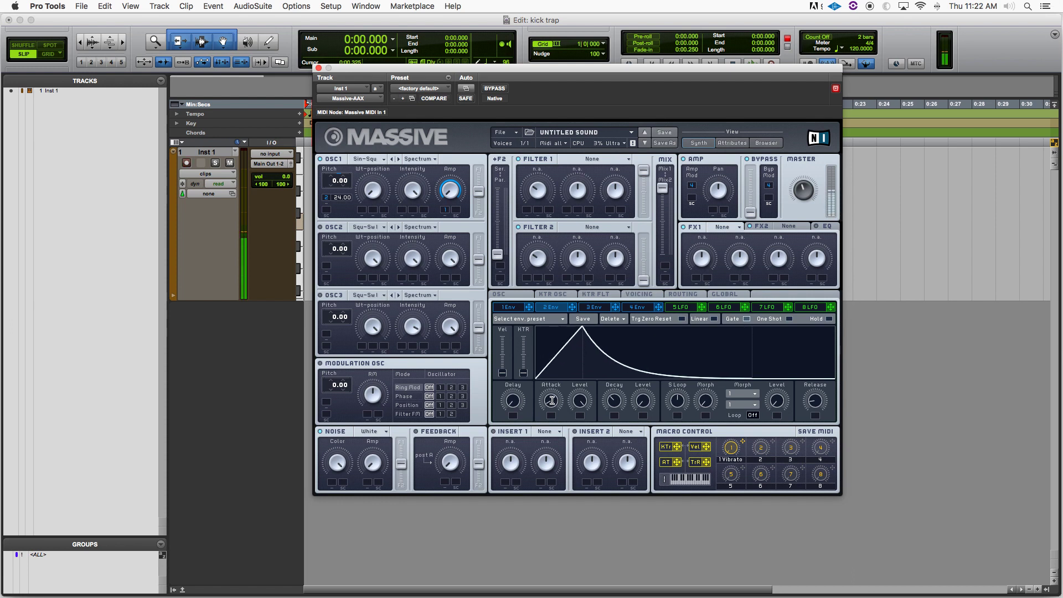
{"action": "left_click_drag", "start_coordinate": [617, 401], "coordinate": [619, 414]}
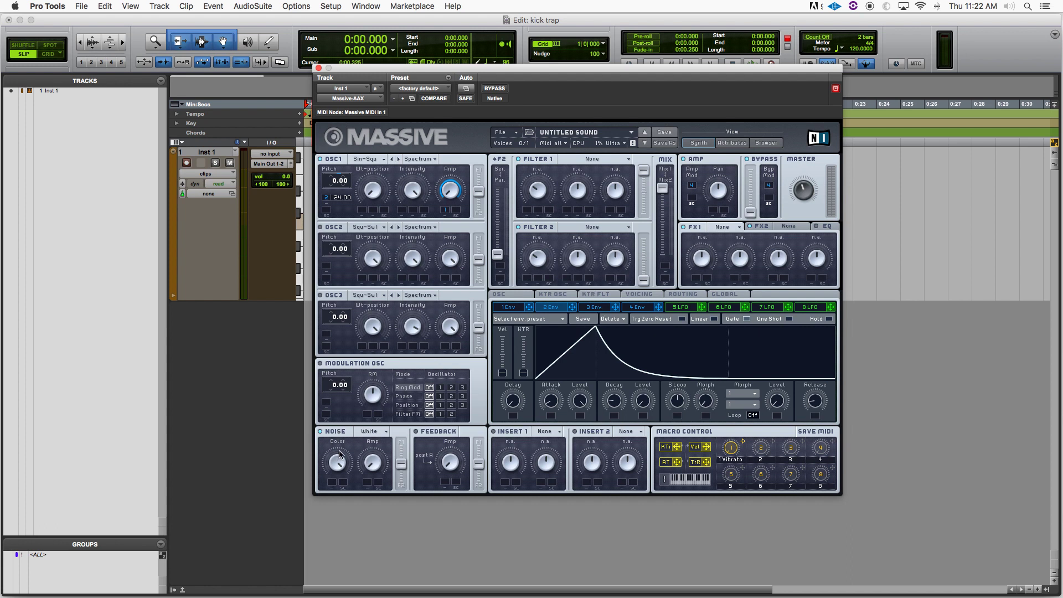
Modulate the noise oscillator's amplitude with Envelope 2 and set the noise type to Brown Noise.
{"action": "left_click", "coordinate": [552, 306]}
{"action": "left_click_drag", "start_coordinate": [396, 435], "coordinate": [367, 482]}
{"action": "left_click_drag", "start_coordinate": [369, 485], "coordinate": [371, 446]}
{"action": "left_click", "coordinate": [375, 433]}
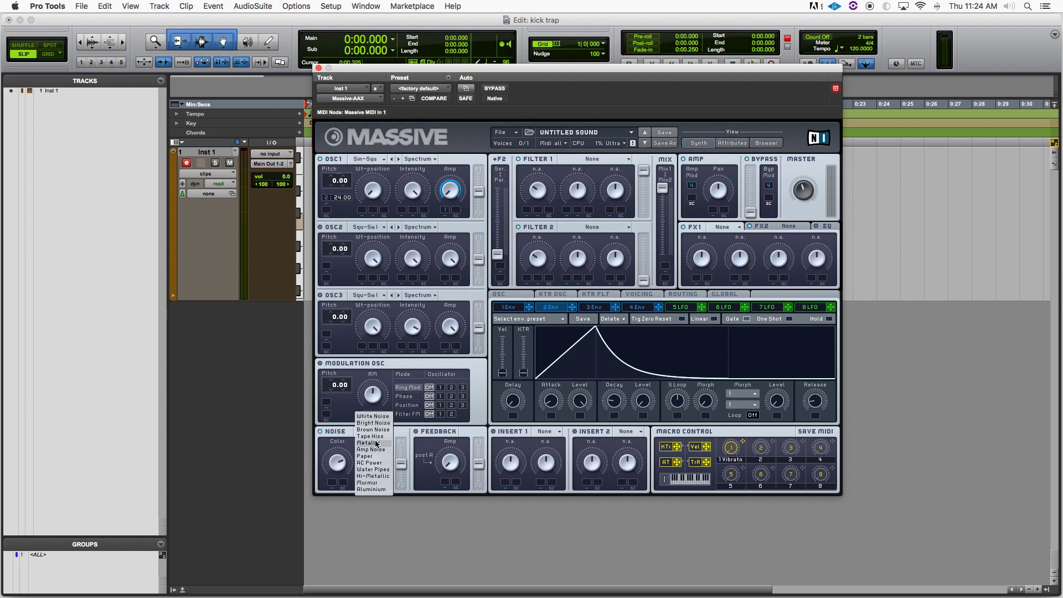
{"action": "left_click", "coordinate": [375, 430]}
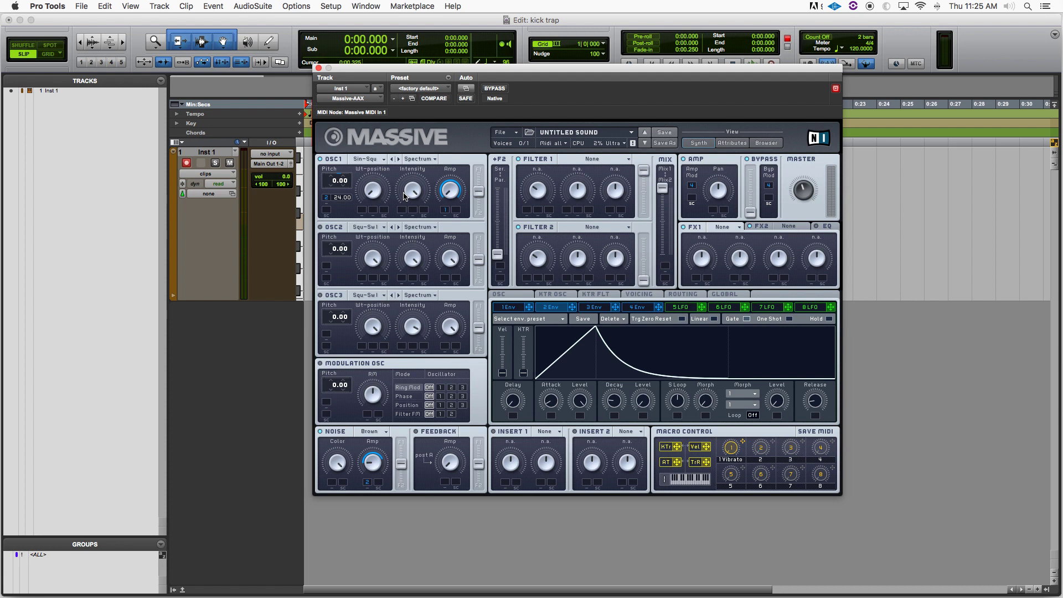
Remove the envelope modulation from oscillator 1's pitch and set oscillator 2's wavetable to Sin-Square.
{"action": "right_click", "coordinate": [326, 202]}
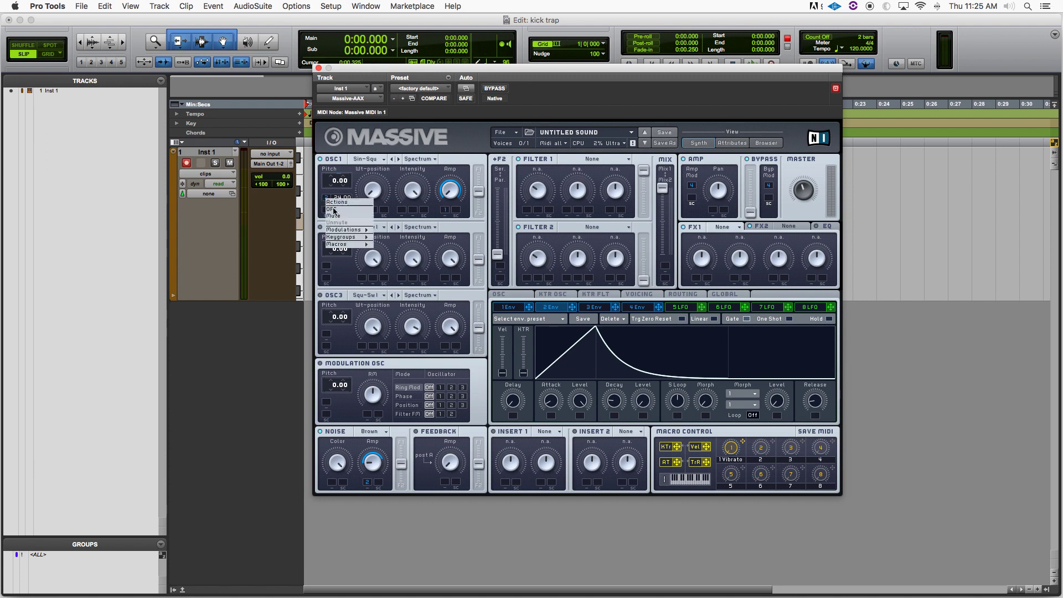
{"action": "left_click", "coordinate": [337, 209]}
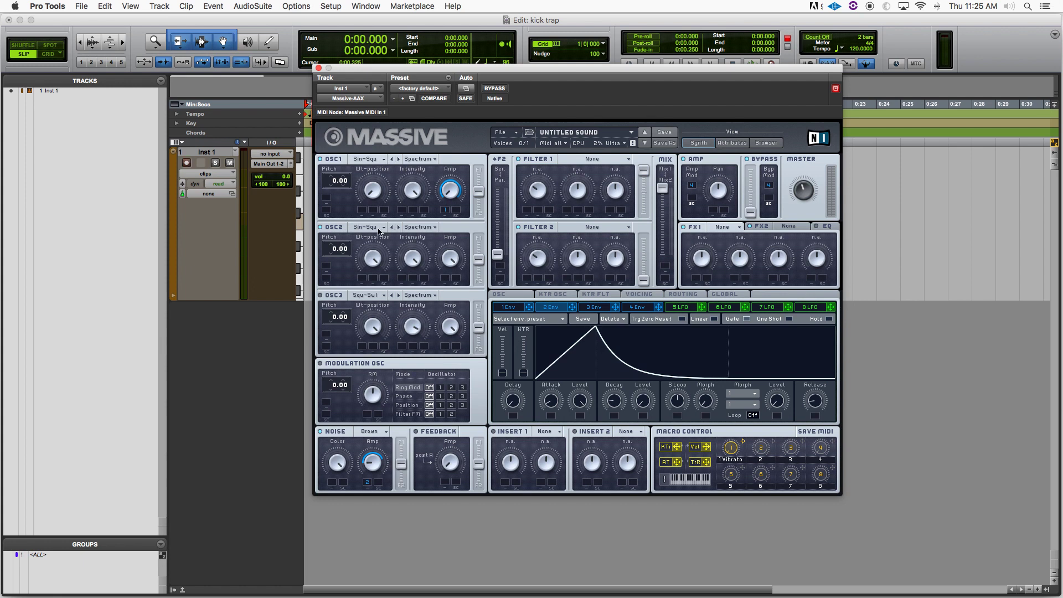
{"action": "left_click", "coordinate": [383, 228]}
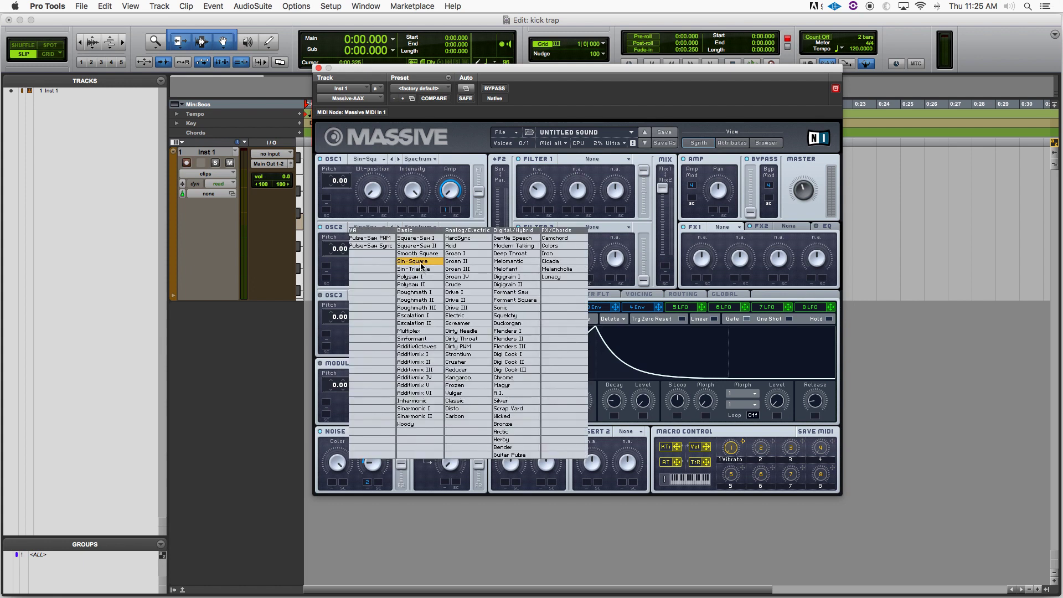
{"action": "left_click", "coordinate": [421, 264]}
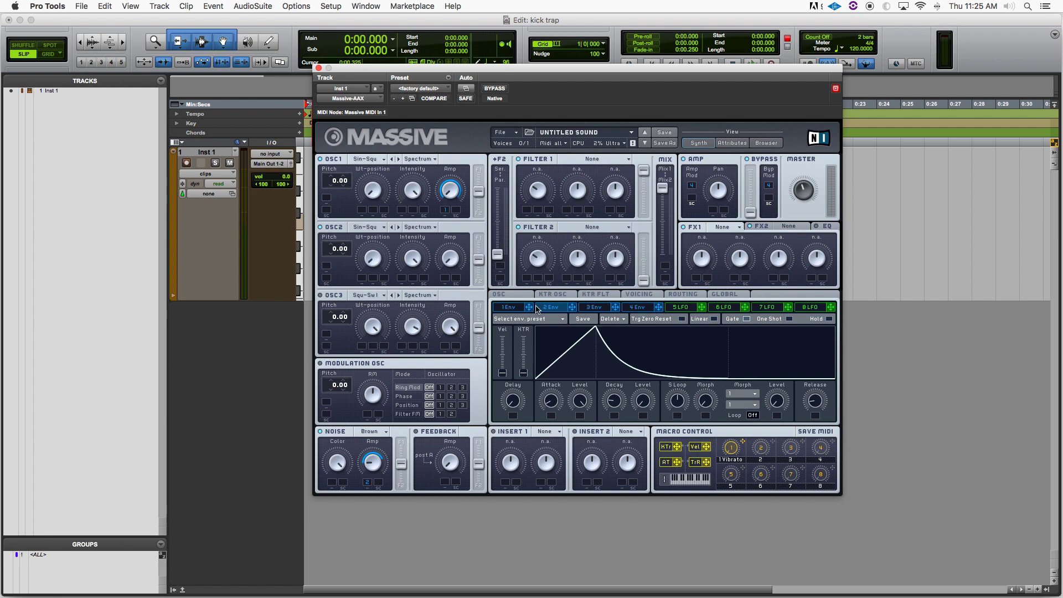
Assign Envelope 3 as a modulation source for oscillator 2's amplitude.
{"action": "left_click", "coordinate": [521, 308]}
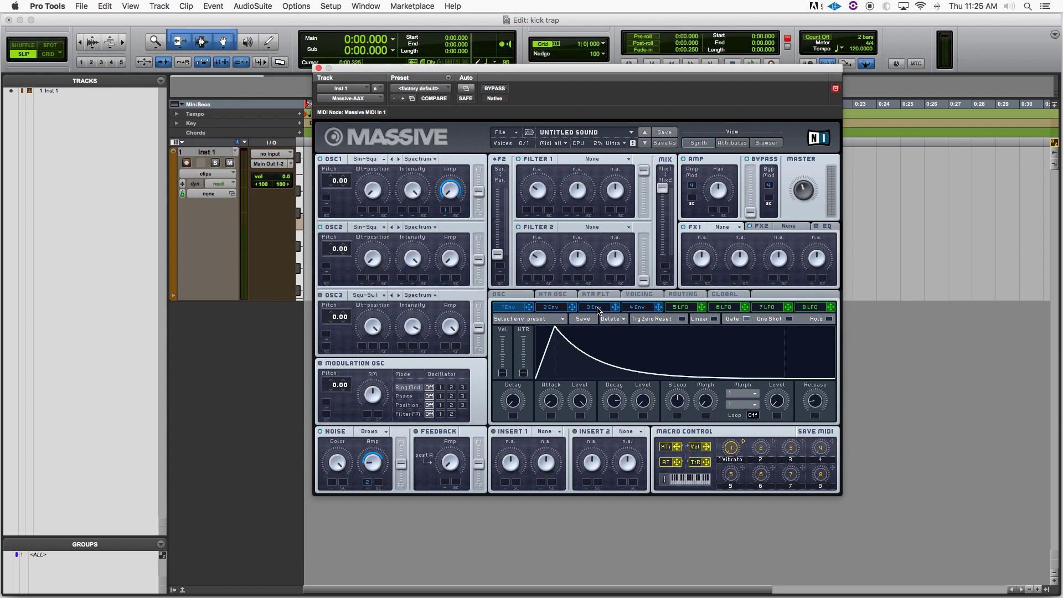
{"action": "left_click", "coordinate": [598, 308]}
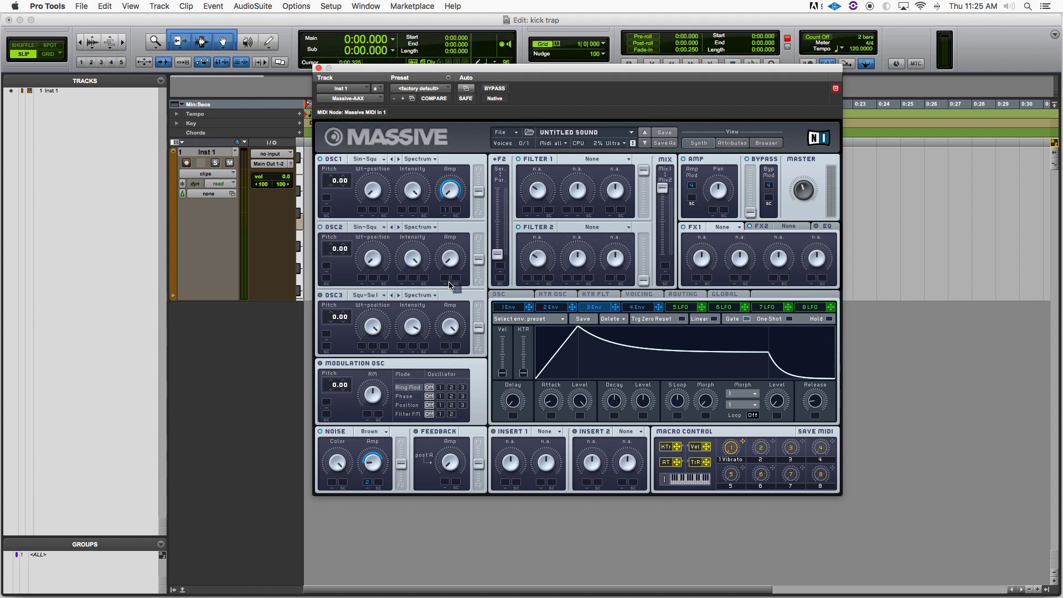
{"action": "left_click_drag", "start_coordinate": [448, 284], "coordinate": [446, 278]}
Shape Envelope 3 with a short attack, zero decay level and short decay, and raise its modulation amount on oscillator 2's amplitude.
{"action": "mouse_move", "coordinate": [556, 395]}
{"action": "left_mouse_down"}
{"action": "mouse_move", "coordinate": [555, 412]}
{"action": "mouse_move", "coordinate": [560, 402]}
{"action": "left_mouse_up"}
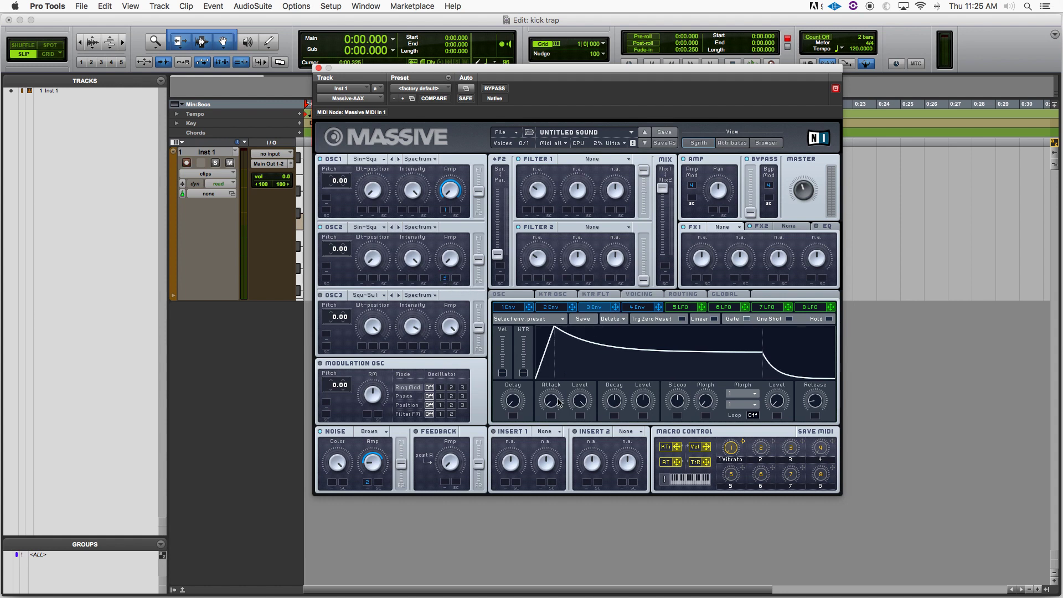
{"action": "left_click_drag", "start_coordinate": [647, 406], "coordinate": [637, 520]}
{"action": "left_click_drag", "start_coordinate": [617, 410], "coordinate": [612, 435]}
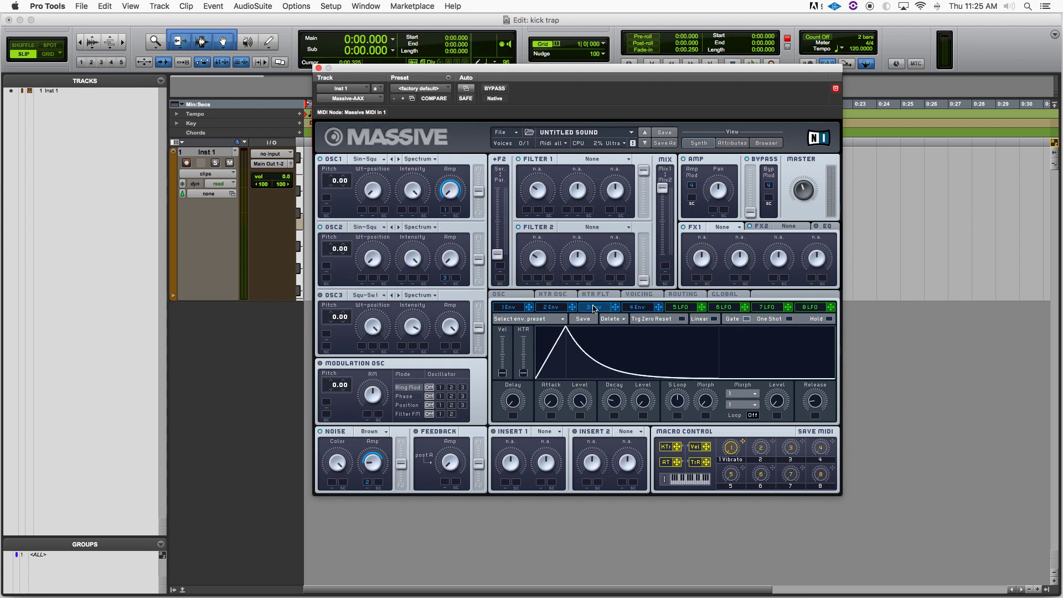
{"action": "left_click_drag", "start_coordinate": [446, 278], "coordinate": [431, 199]}
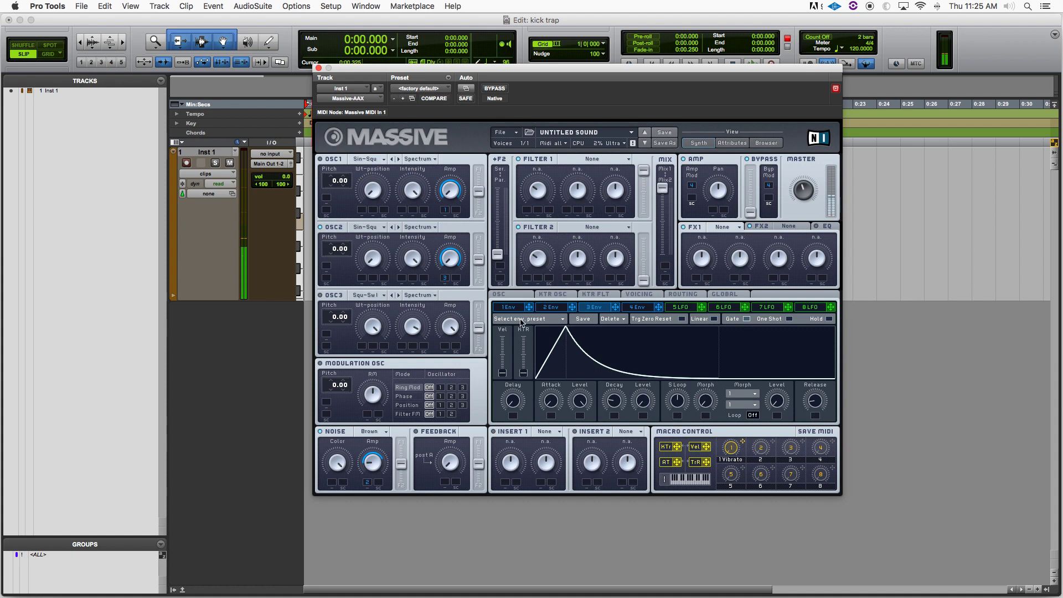
{"action": "left_click_drag", "start_coordinate": [550, 400], "coordinate": [610, 380]}
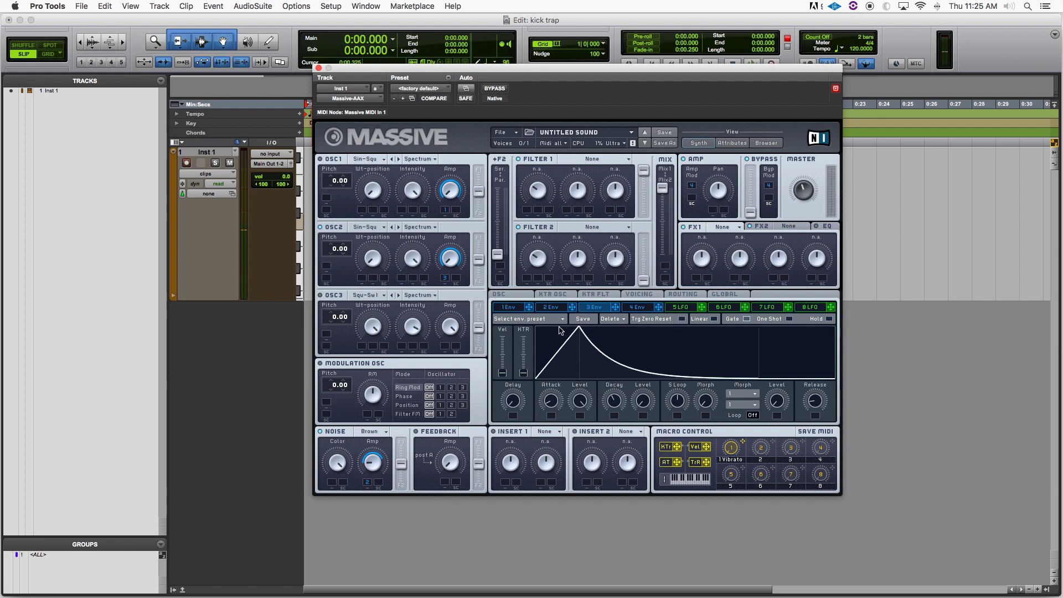
Assign Envelope 2 to oscillator 2's pitch with a modulation amount of 24.00.
{"action": "left_click", "coordinate": [550, 309]}
{"action": "left_click_drag", "start_coordinate": [572, 307], "coordinate": [328, 269]}
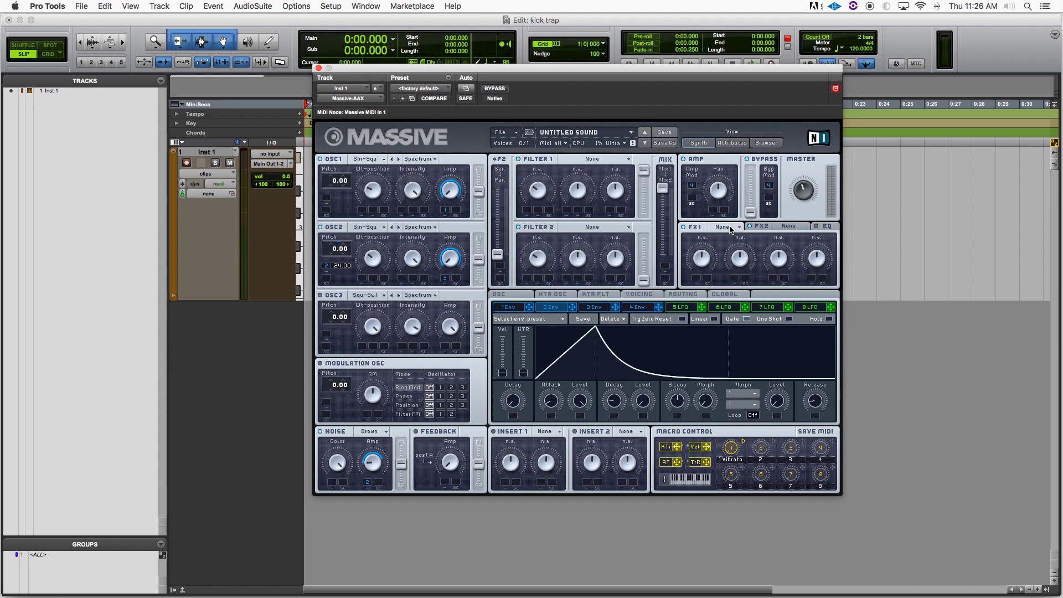
Load the Classic Tube effect in FX1 and adjust its drive and dry/wet mix.
{"action": "left_click", "coordinate": [730, 229]}
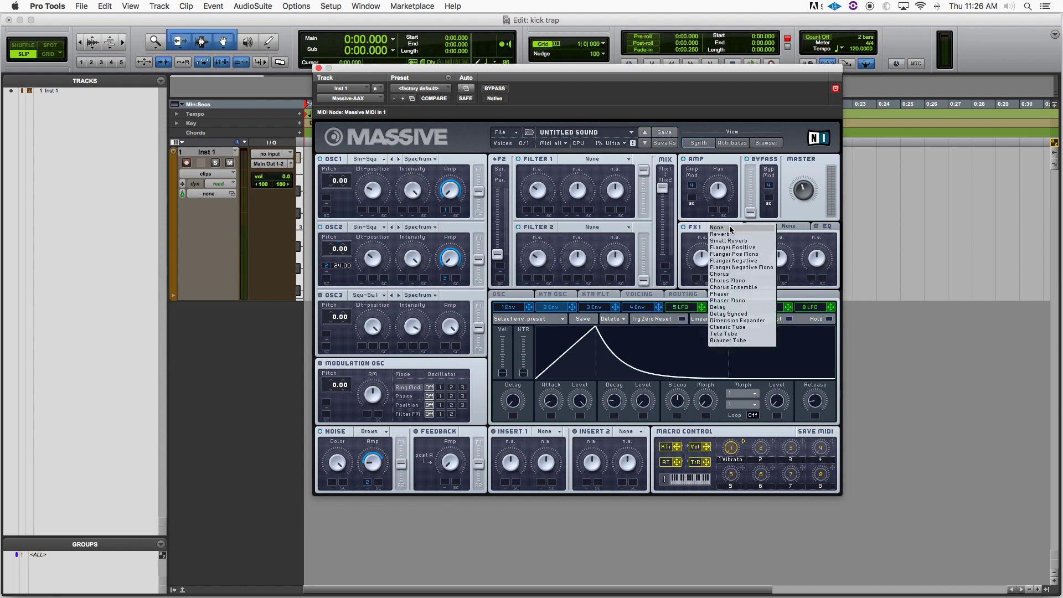
{"action": "left_click", "coordinate": [737, 327]}
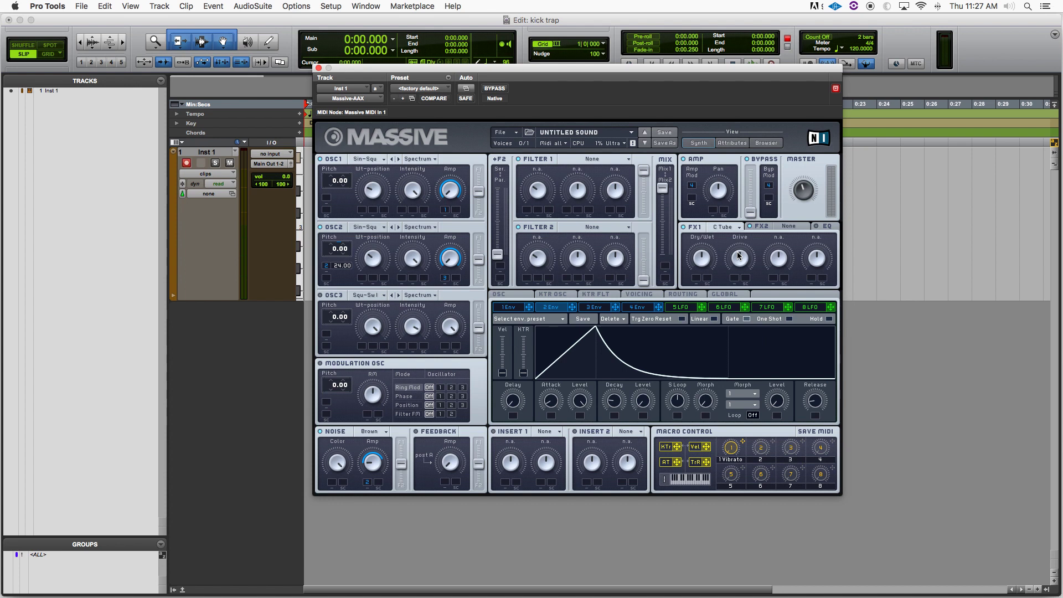
{"action": "left_click_drag", "start_coordinate": [738, 255], "coordinate": [738, 239]}
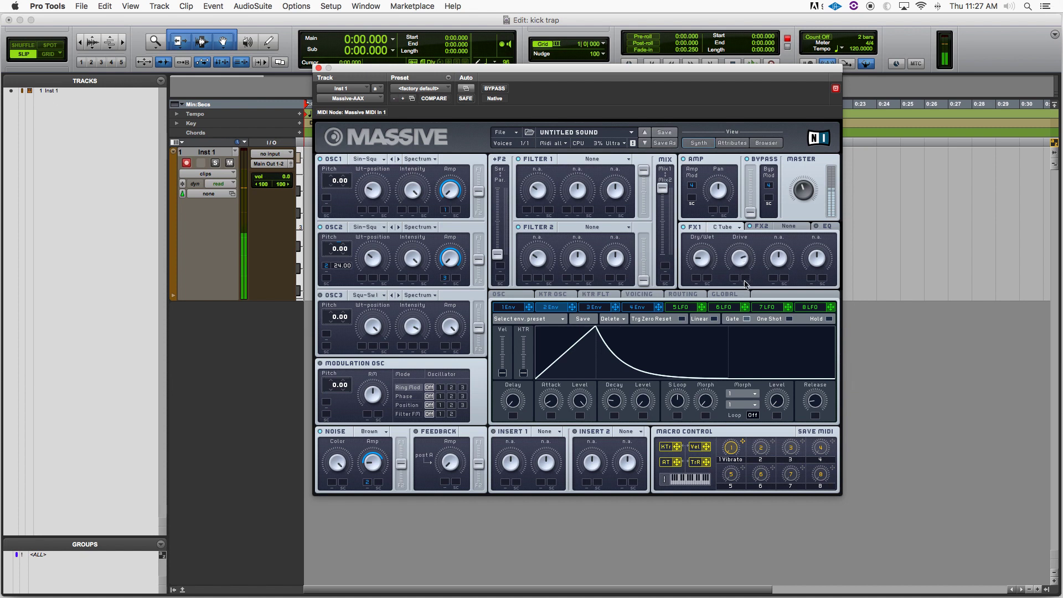
{"action": "left_click_drag", "start_coordinate": [704, 210], "coordinate": [704, 202]}
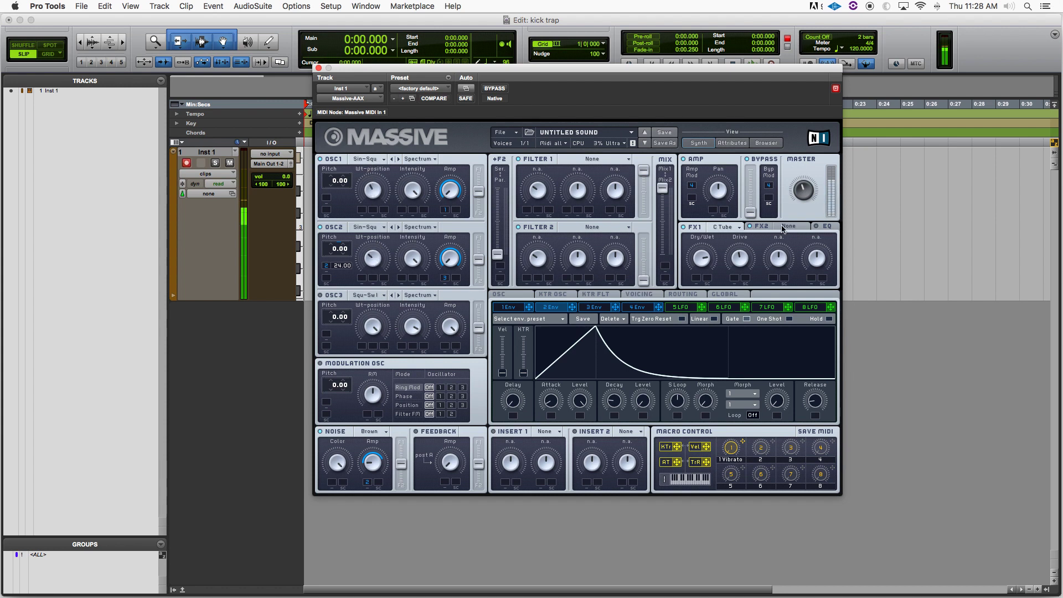
Switch the FX1 effect to T Tube, leaving FX2 set to None.
{"action": "left_click", "coordinate": [782, 229]}
{"action": "left_click", "coordinate": [801, 228]}
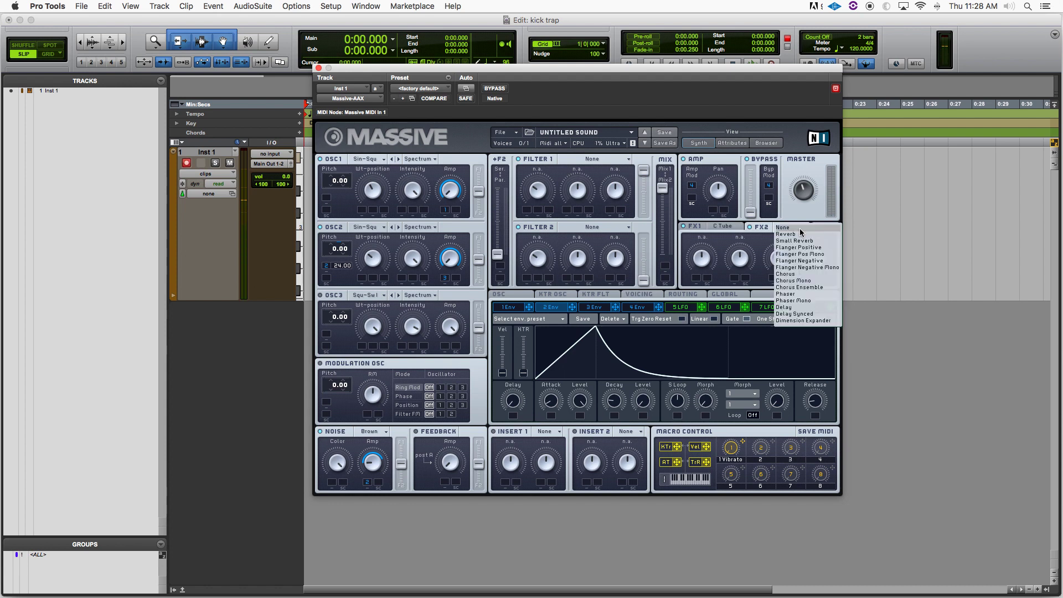
{"action": "left_click", "coordinate": [731, 228]}
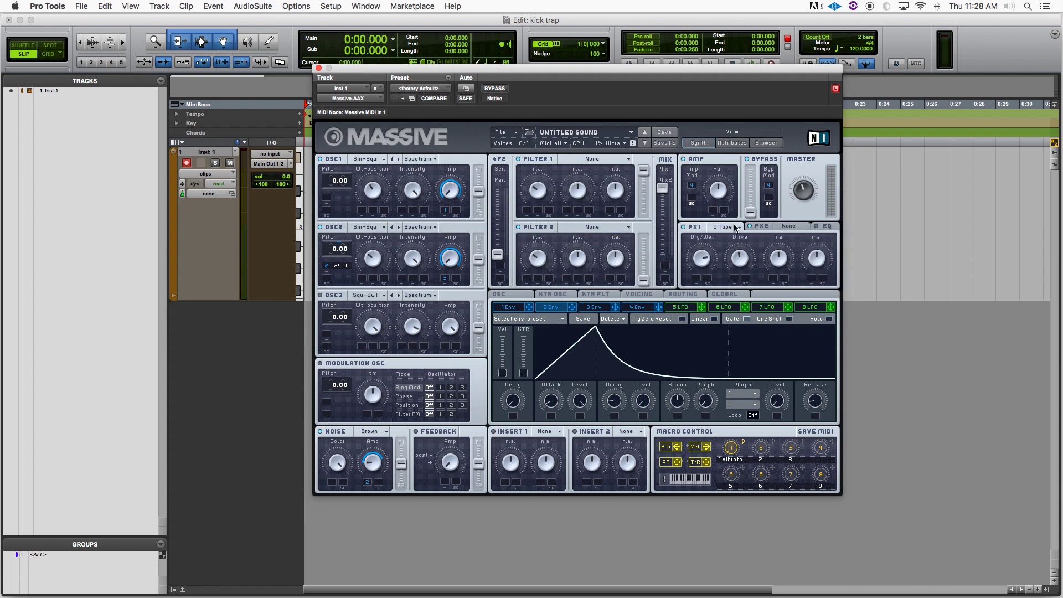
{"action": "left_click", "coordinate": [734, 228]}
{"action": "left_click", "coordinate": [732, 336]}
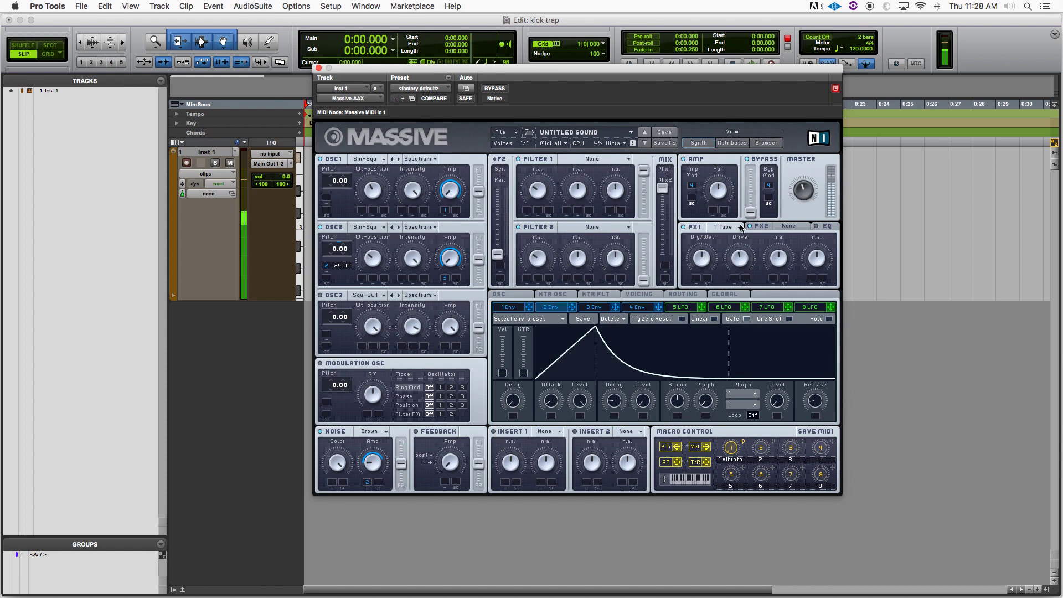
Shape the EQ by raising the low shelf, boost and high shelf and adjusting the boost frequency, and return to the FX1 settings.
{"action": "left_click", "coordinate": [828, 229]}
{"action": "left_click_drag", "start_coordinate": [786, 266], "coordinate": [784, 230]}
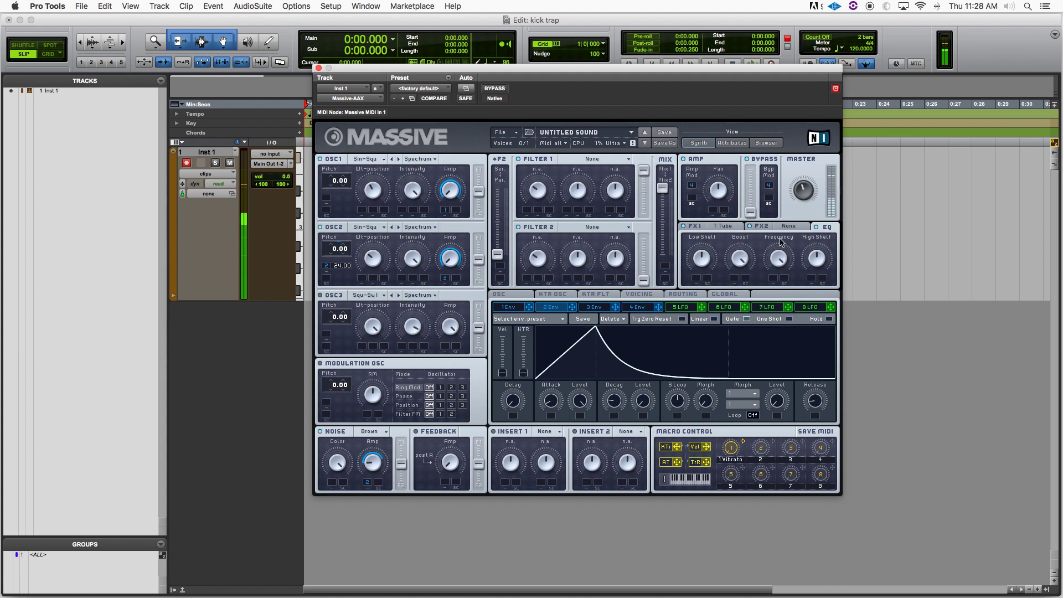
{"action": "left_click_drag", "start_coordinate": [777, 256], "coordinate": [778, 266]}
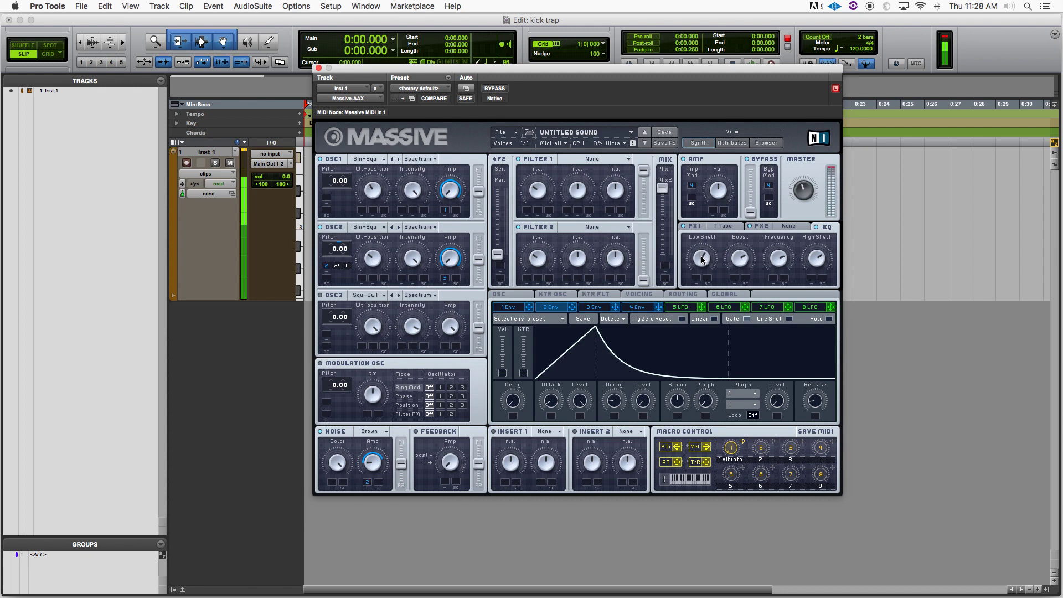
{"action": "left_click", "coordinate": [732, 228]}
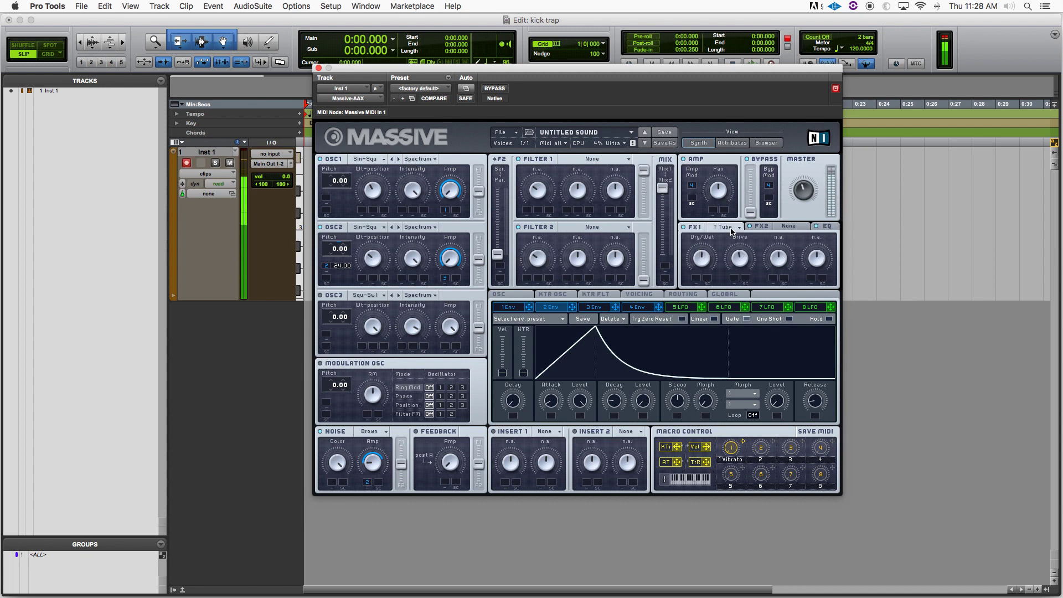